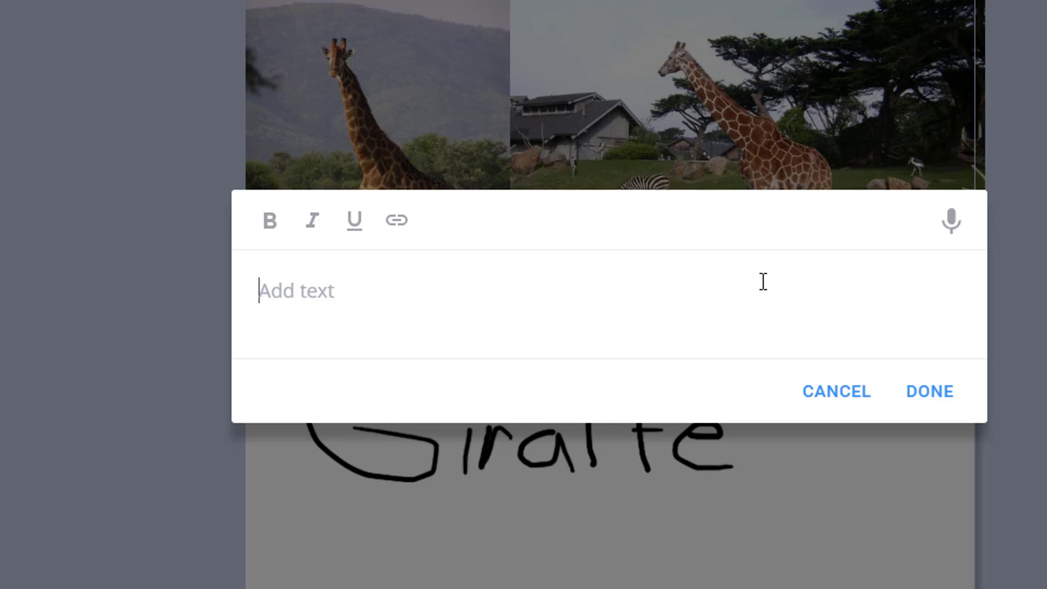
Enter the text 'Giraff' and 'ung' as the bookcreator.com home page comes up.
type("Giraff")
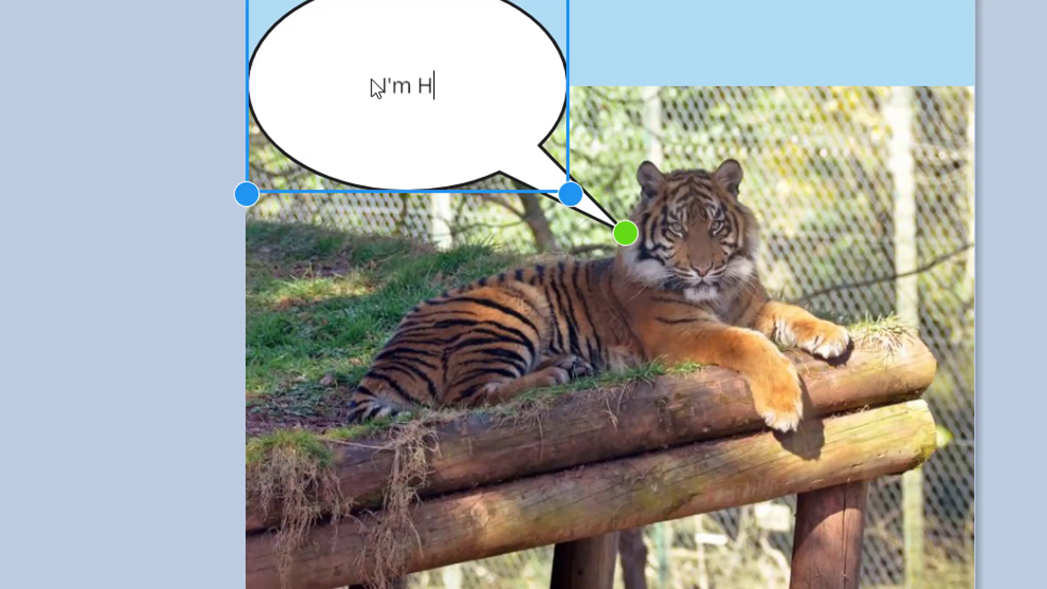
type("ung")
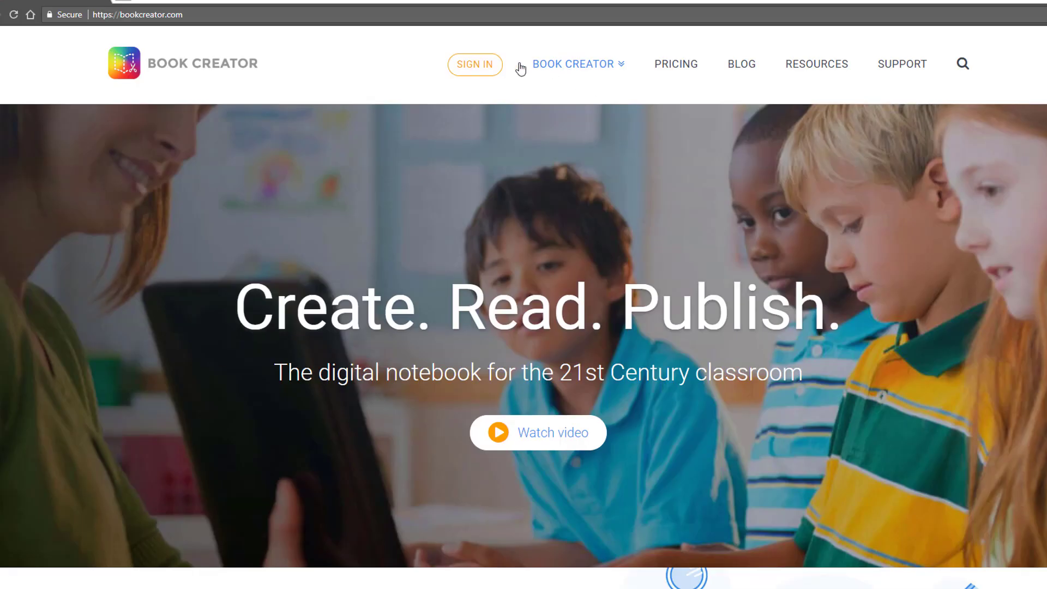
Sign in as a teacher to reach the 2-book library, including 'Amazing Animals'.
left_click(474, 67)
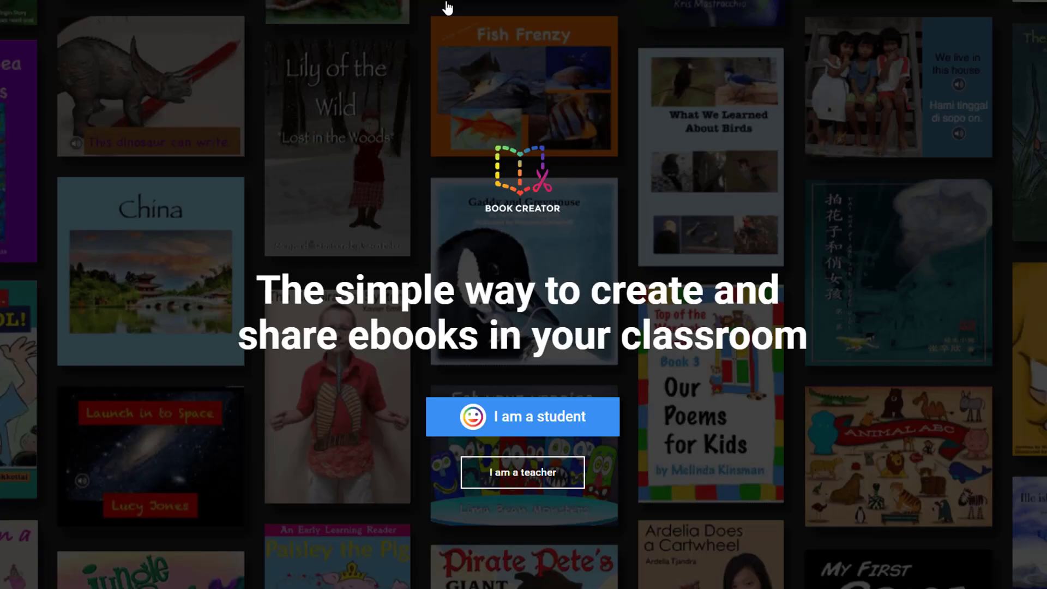
left_click(538, 472)
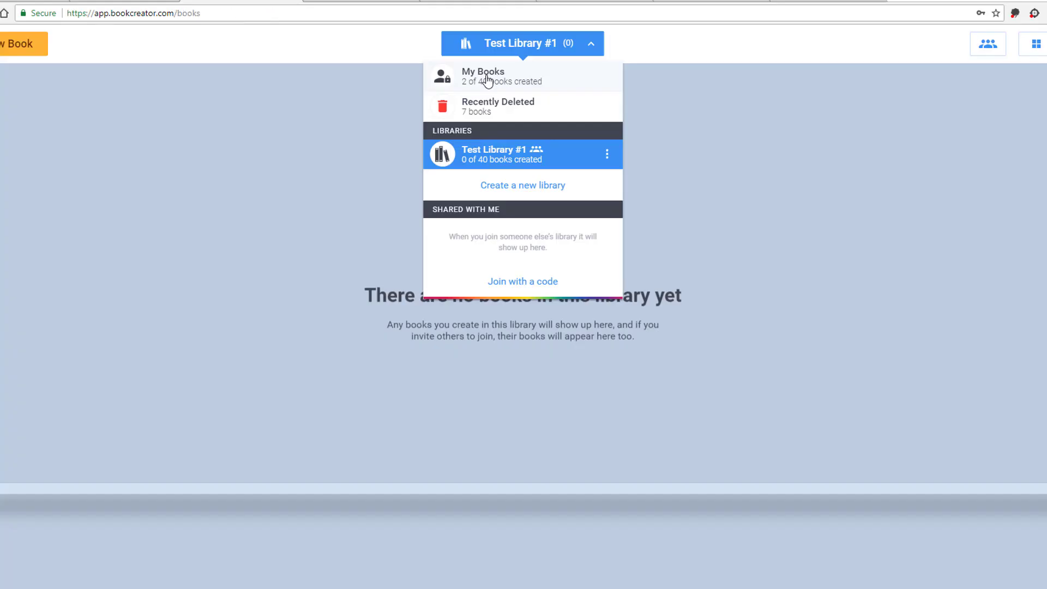
left_click(485, 76)
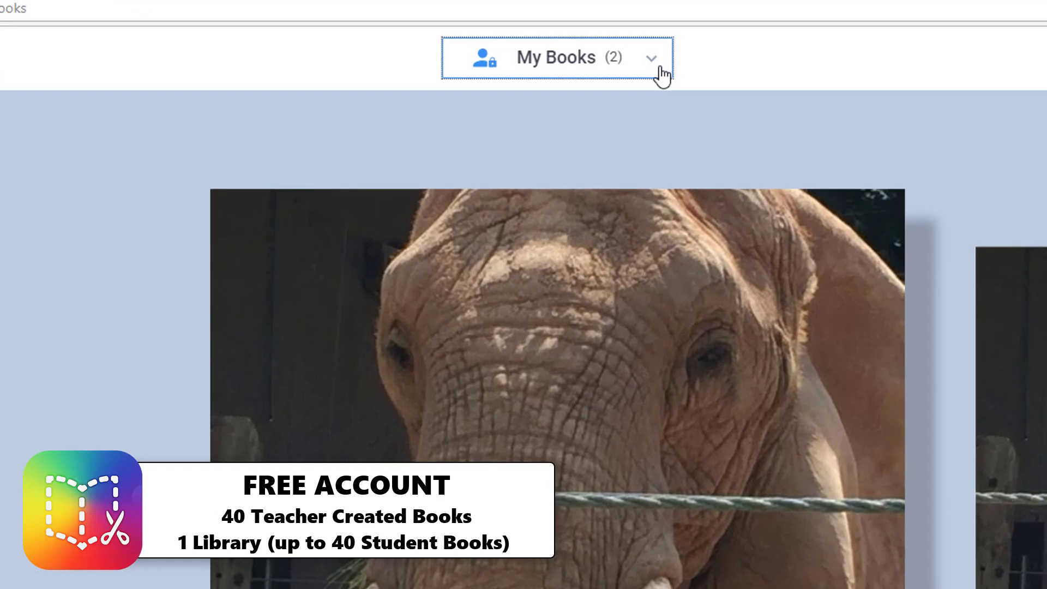
Switch from My Books to the empty Test Library #1 with its invite code.
left_click(586, 54)
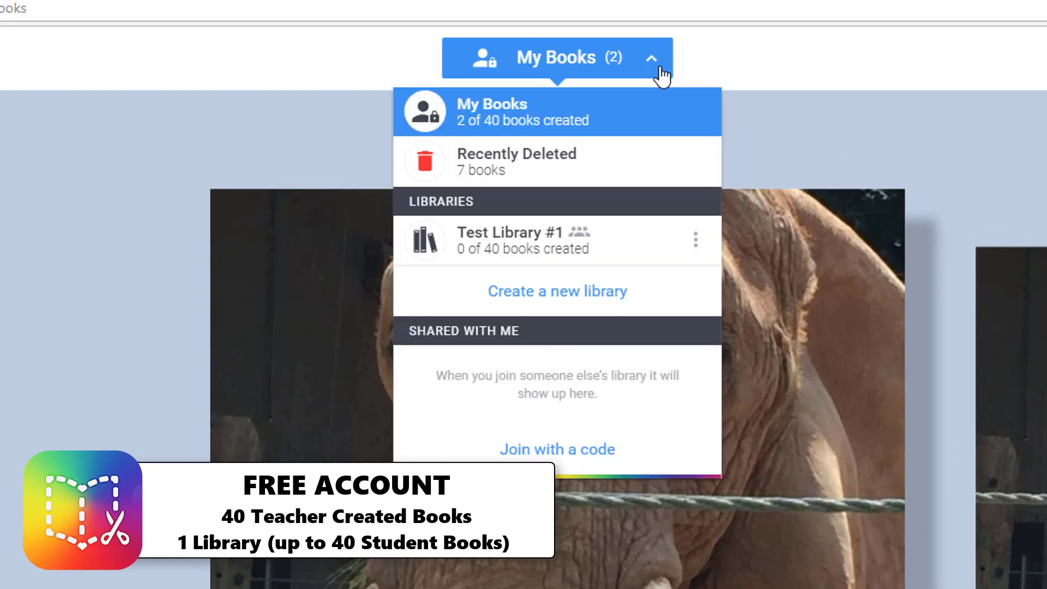
left_click(622, 256)
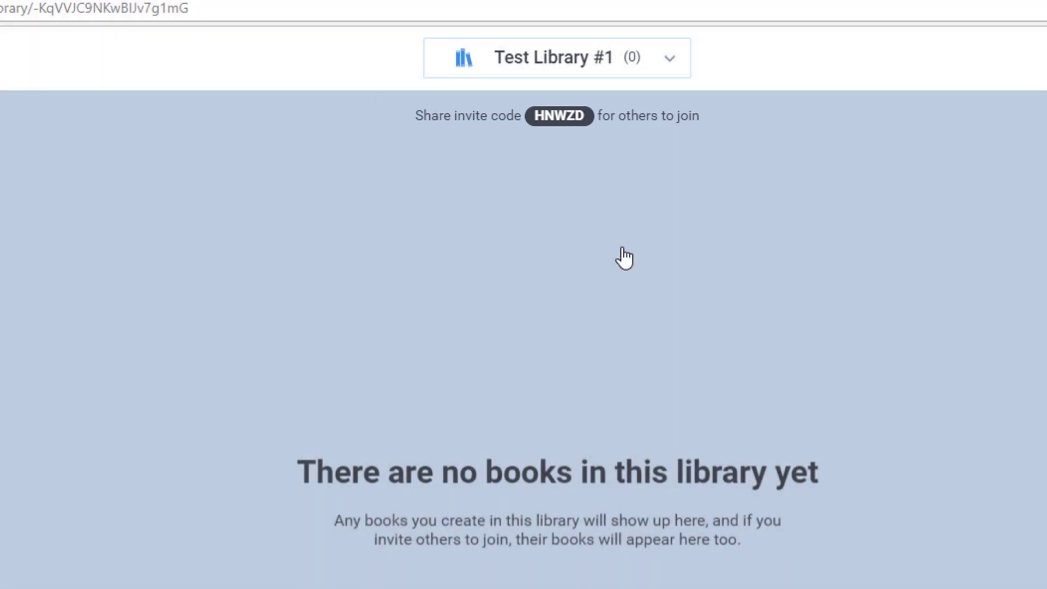
left_click(882, 36)
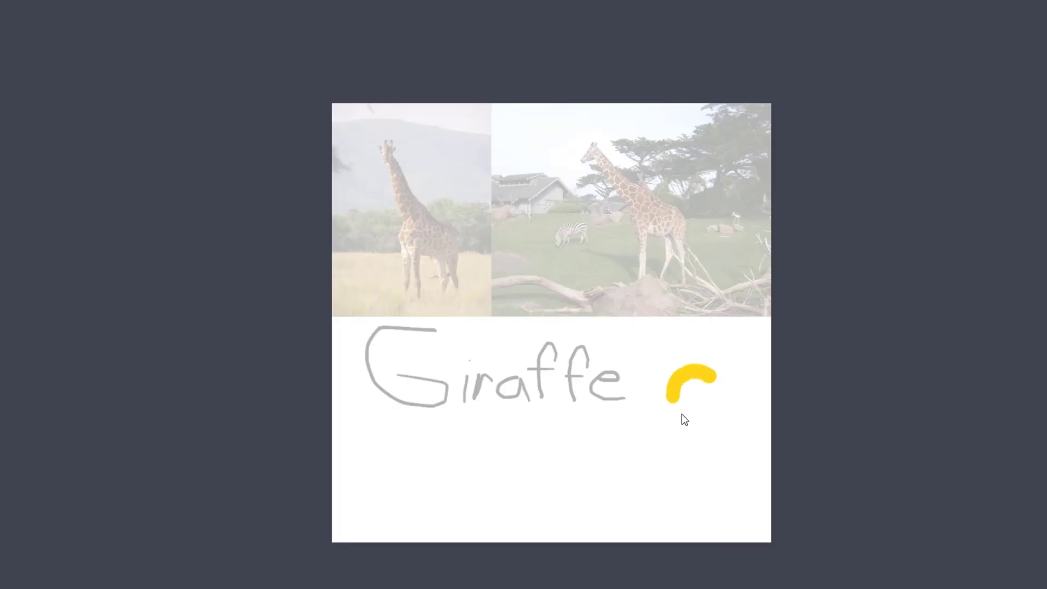
Finish the yellow smiley face with a nose stroke, then move to blank page 4.
left_click_drag(681, 414, 737, 410)
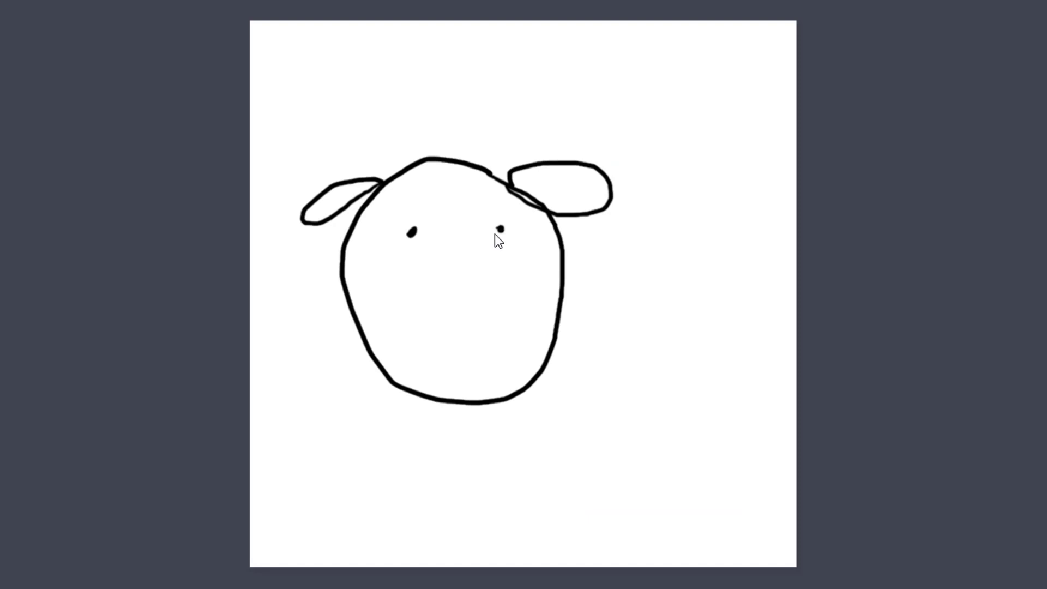
left_click_drag(462, 260, 454, 260)
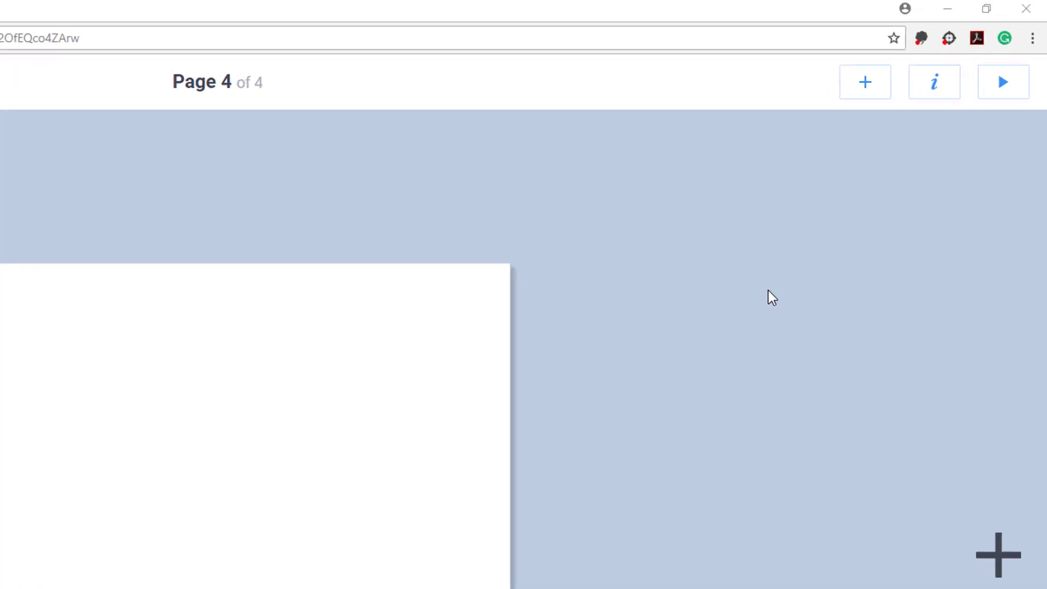
left_click(839, 103)
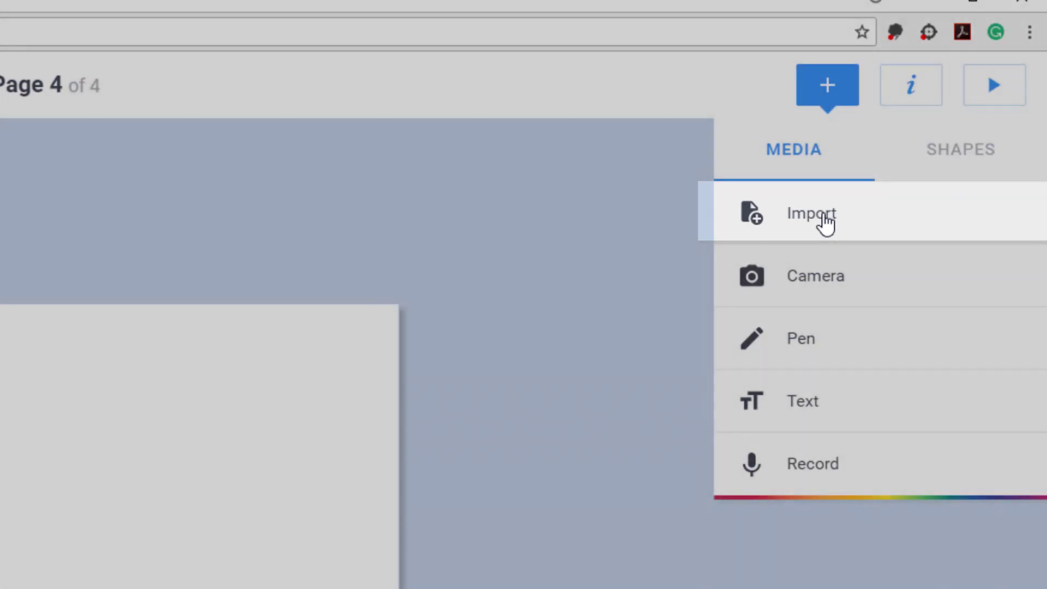
Import the first Google Images 'giraffe' result onto page 4 and drag it top-left.
left_click(826, 218)
type("giraffe")
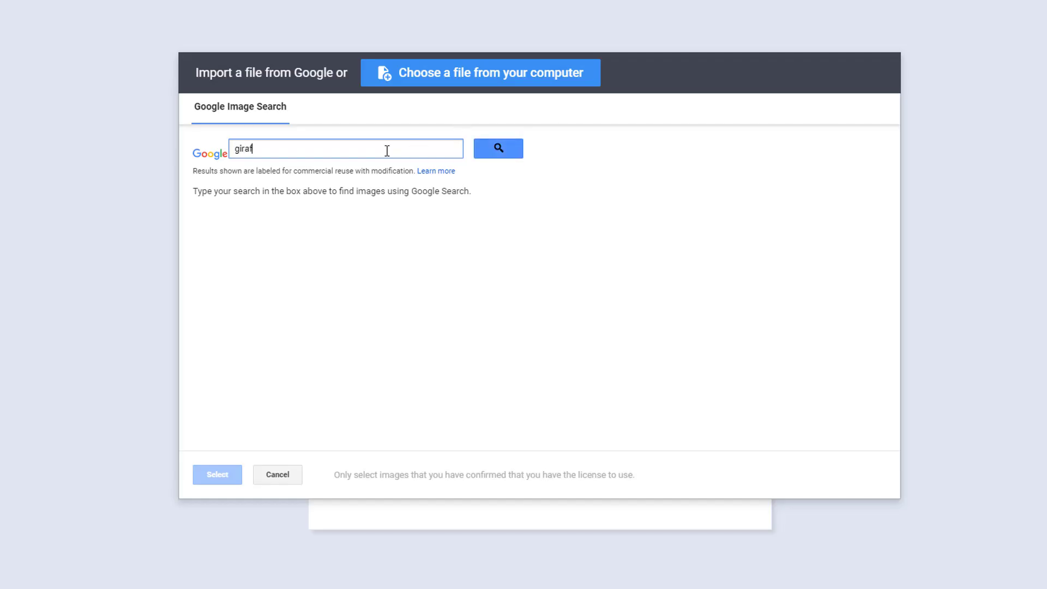
key("Return")
left_click(238, 287)
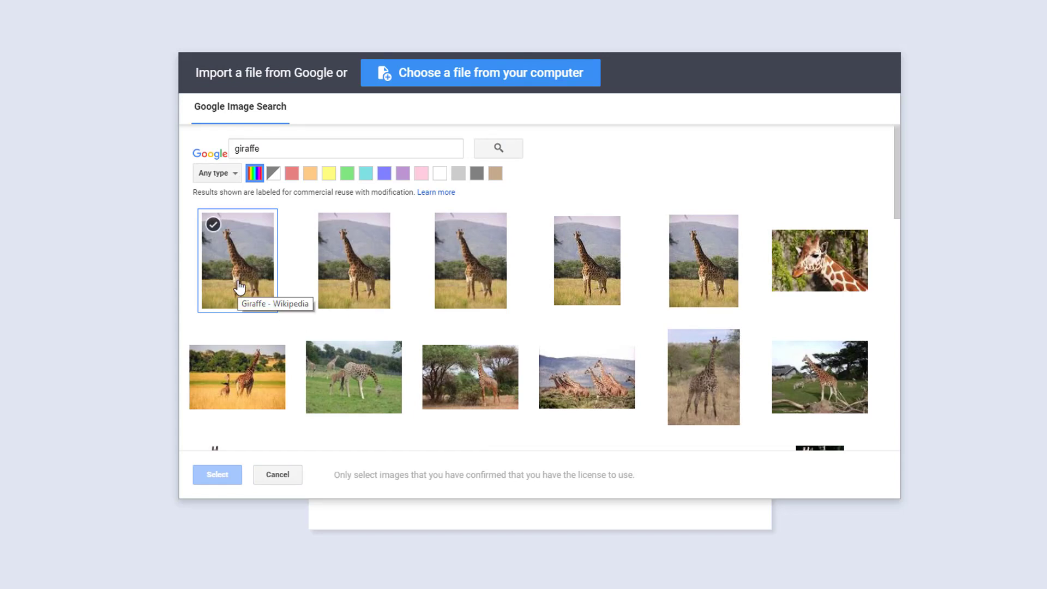
left_click(224, 478)
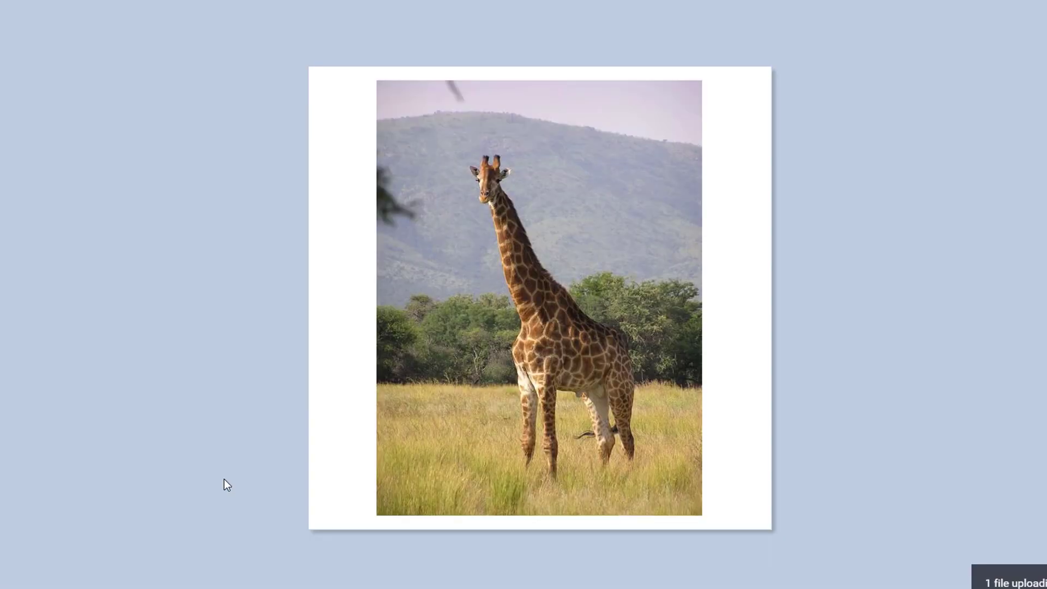
left_click_drag(500, 344, 428, 322)
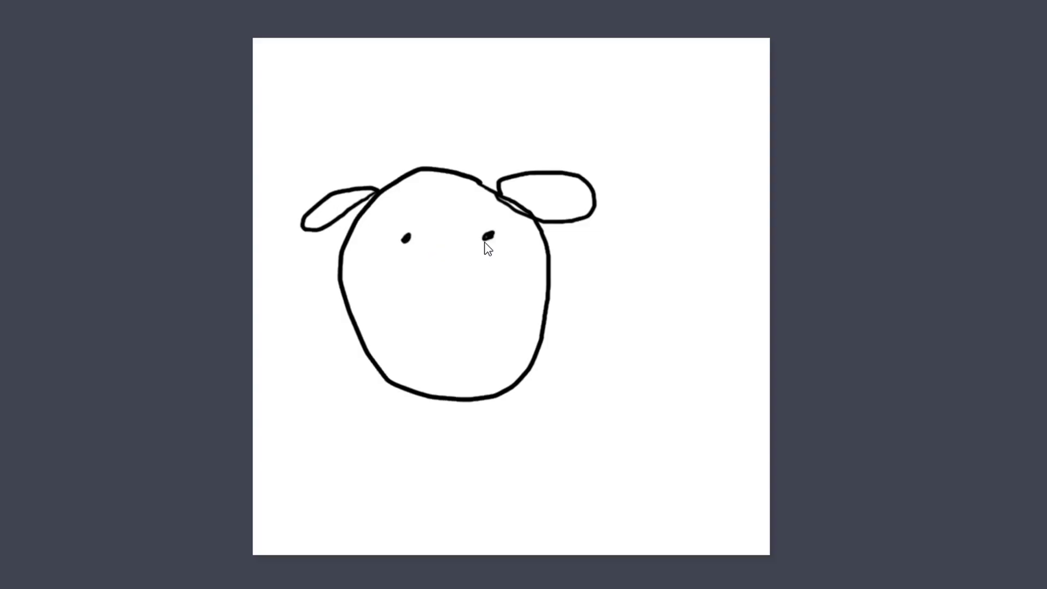
Sketch a dog nose, circle 'drawing', and finish the MY AWESOME STORY title.
left_click_drag(486, 243, 452, 275)
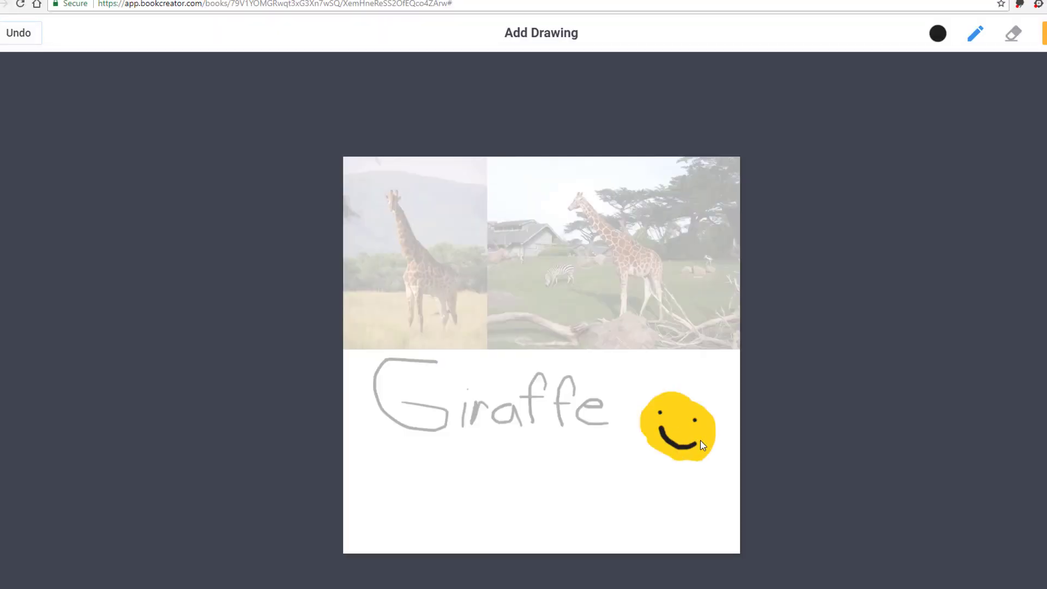
mouse_move(466, 187)
left_mouse_down()
mouse_move(376, 210)
mouse_move(439, 215)
mouse_move(462, 188)
left_mouse_up()
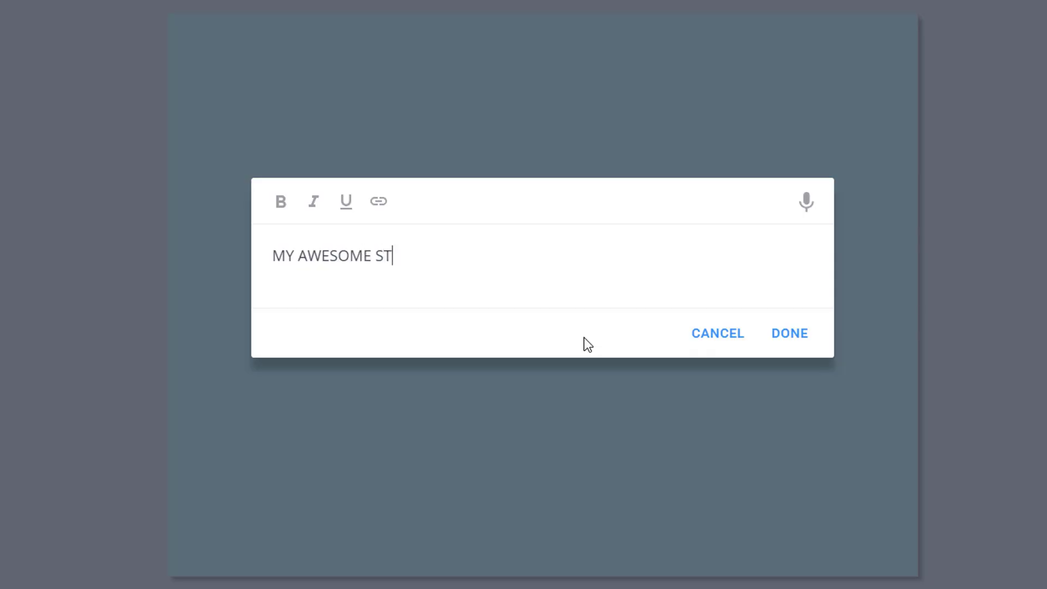
type("ORY")
left_click(787, 350)
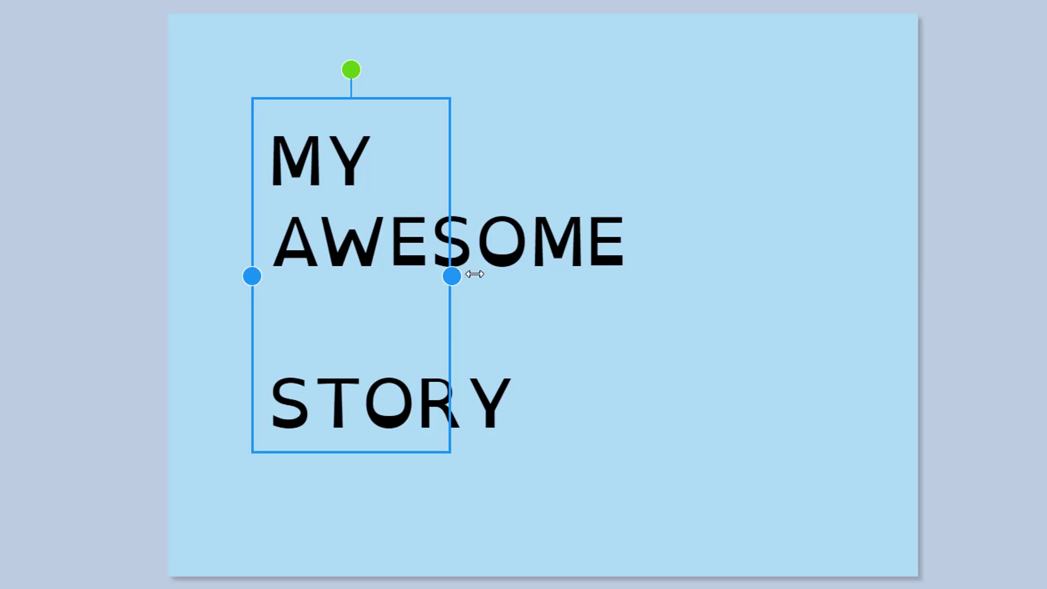
Widen and narrow the text boxes around the frog-story paragraph.
left_click_drag(475, 274, 1039, 238)
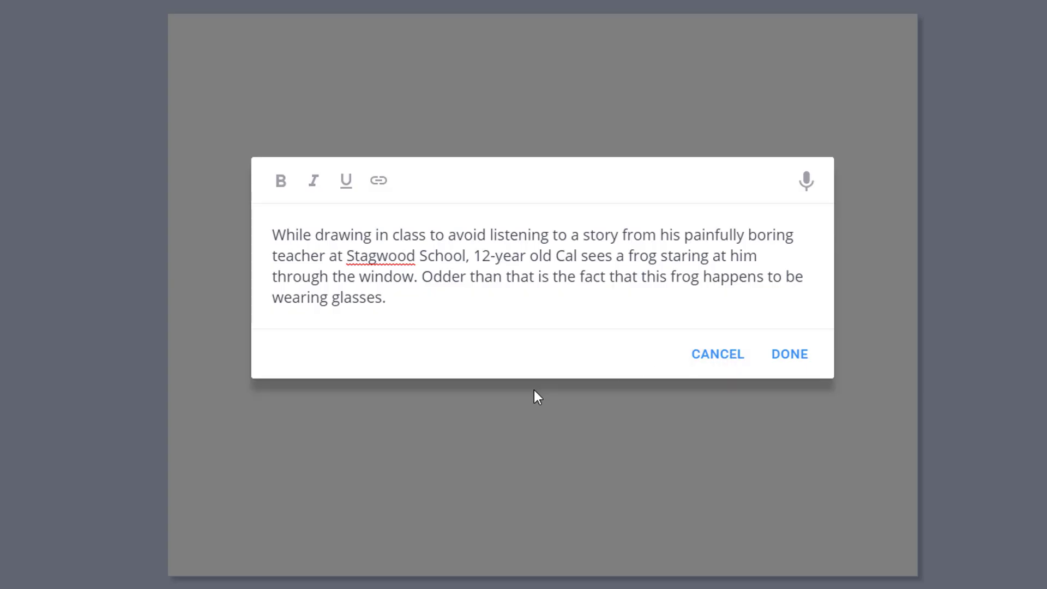
left_click(784, 360)
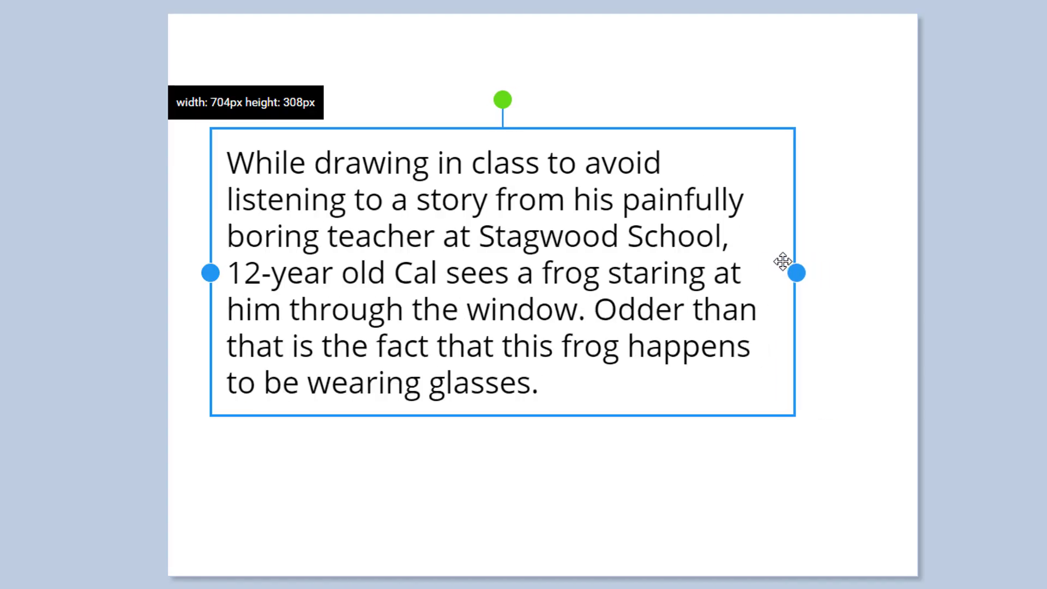
left_click_drag(783, 262, 656, 243)
left_click(840, 80)
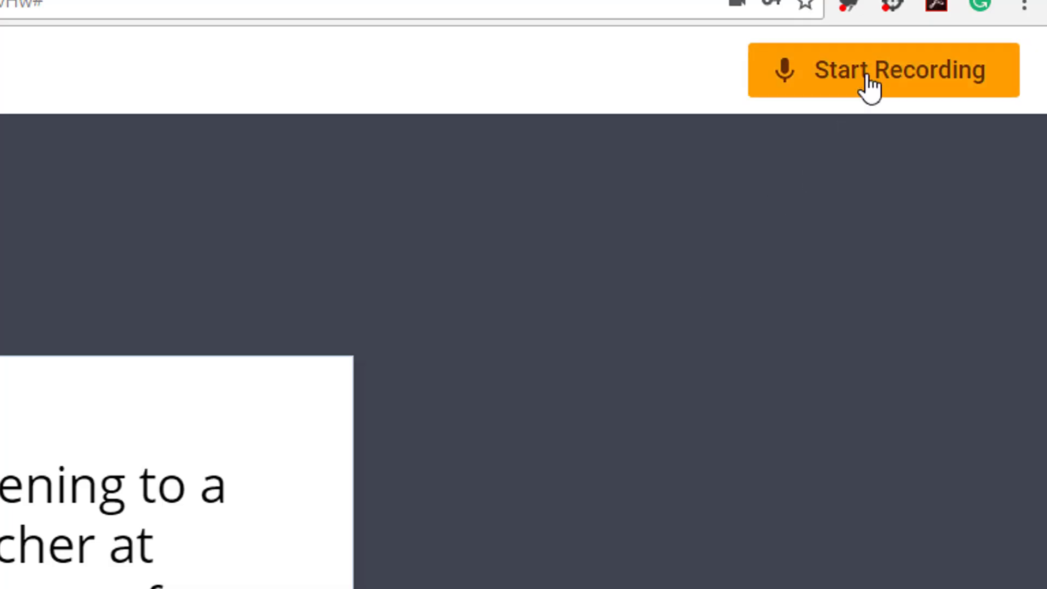
Start recording an audio narration for the frog-story page.
left_click(866, 86)
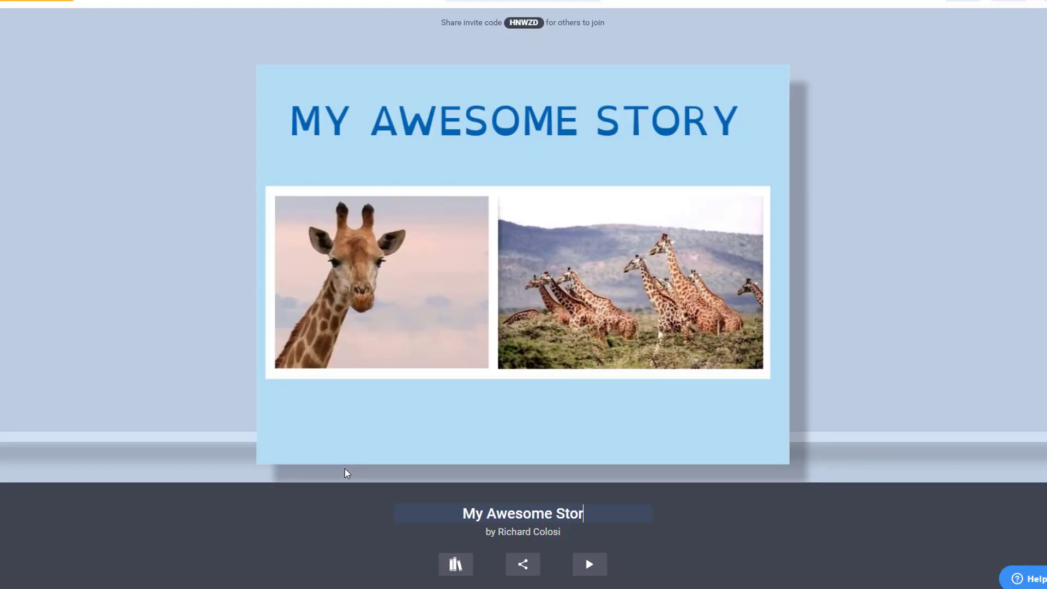
Complete the 'My Awesome Story' title and publish the book online.
type("y Awesome Story")
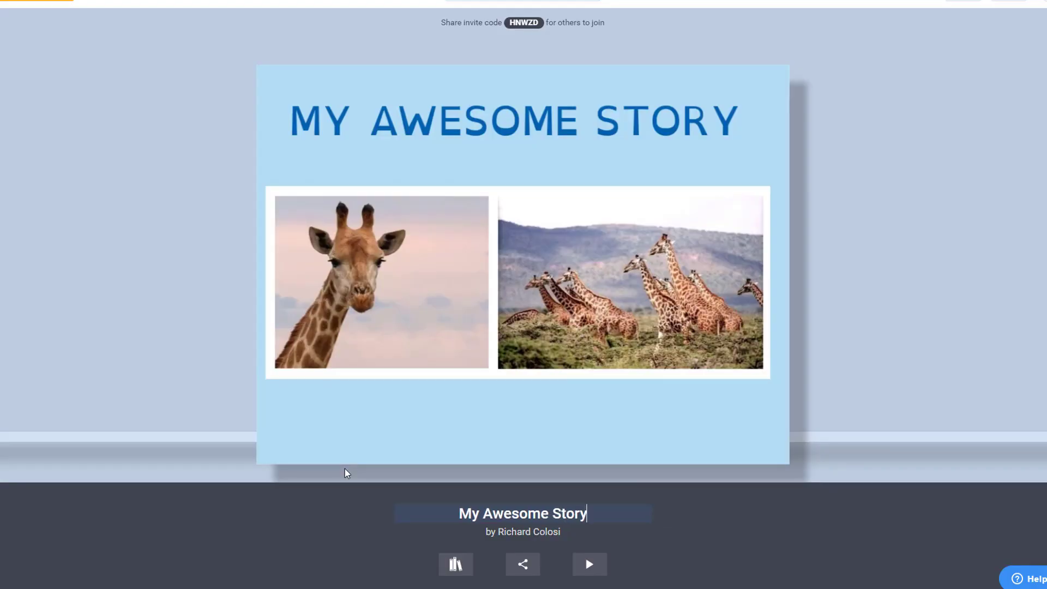
left_click(300, 556)
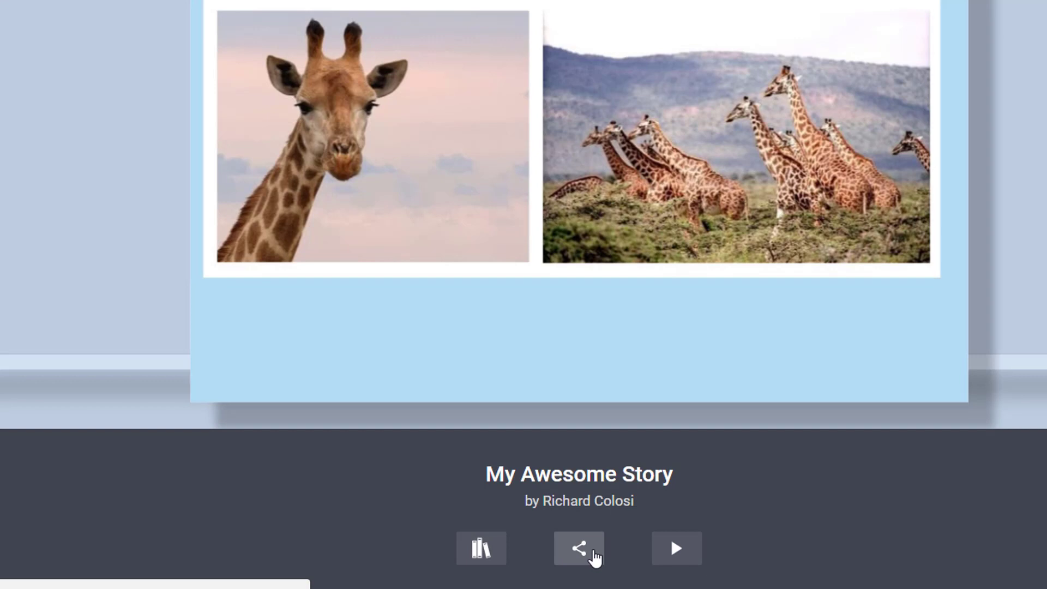
left_click(595, 556)
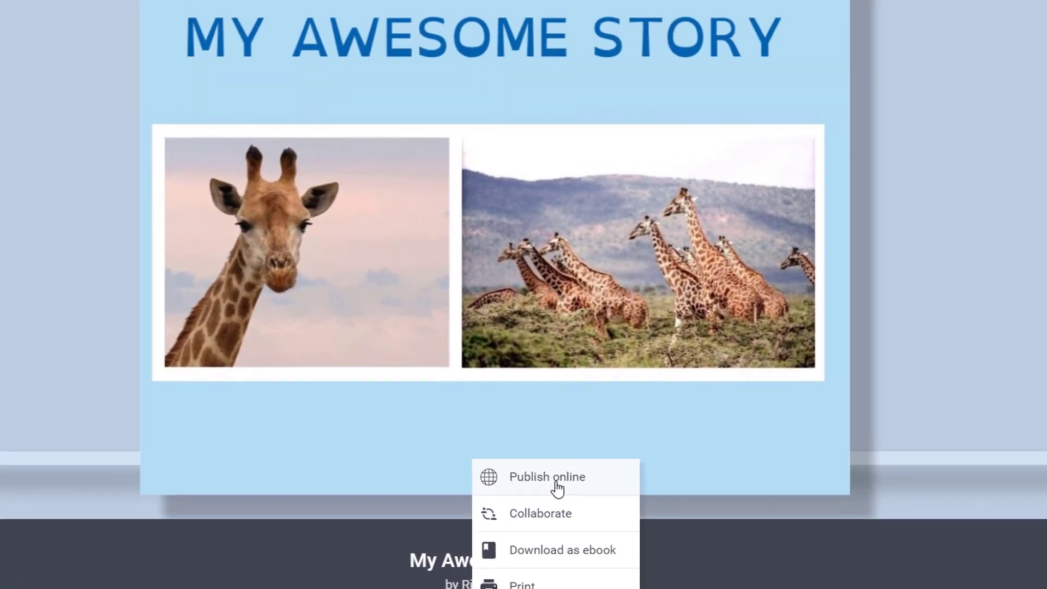
left_click(556, 482)
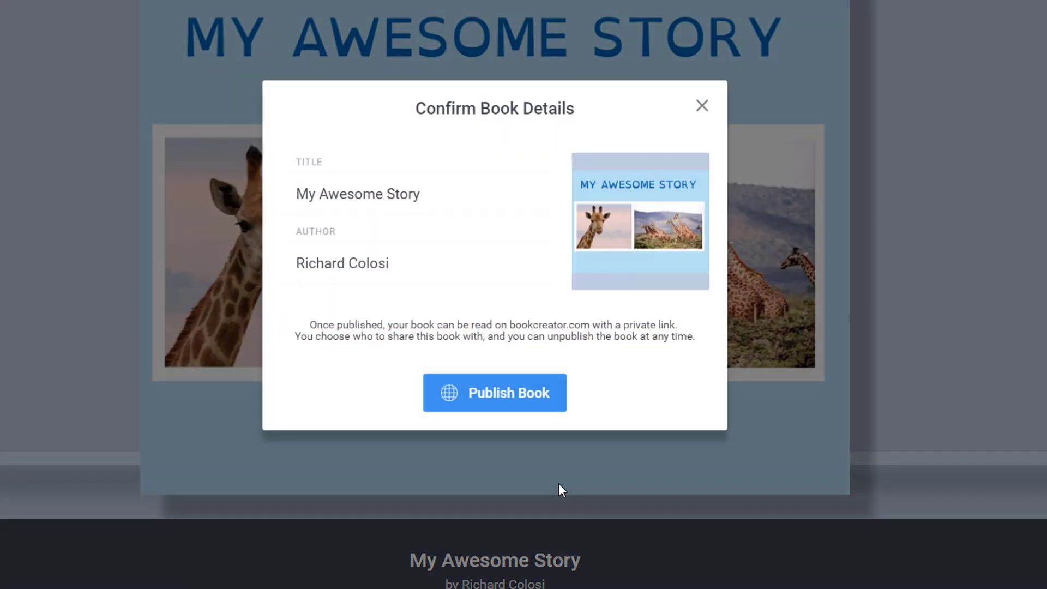
left_click(533, 411)
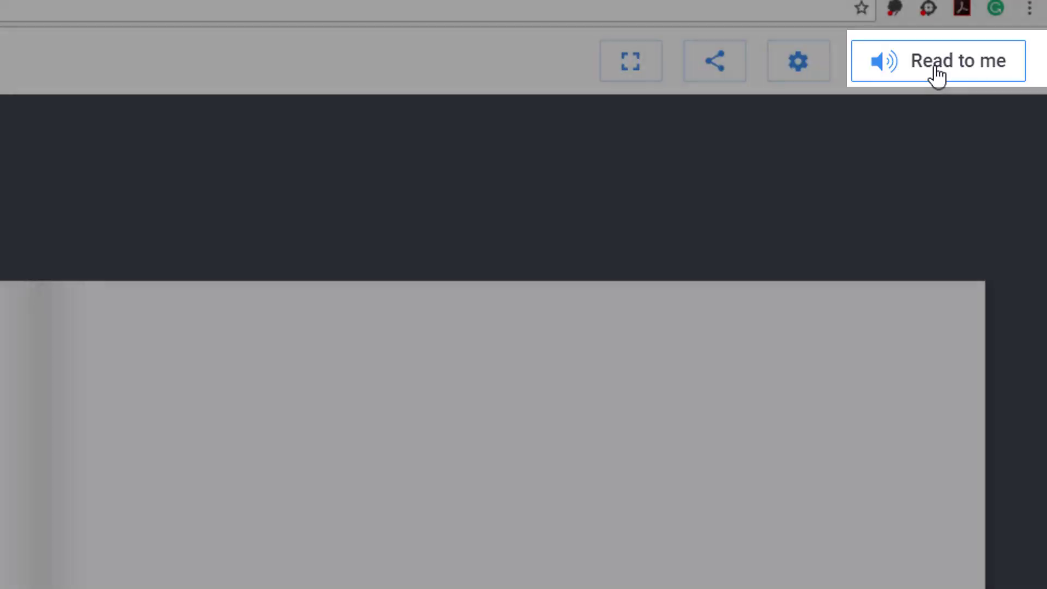
Play the published book with Read to me, then begin creating a new library.
left_click(931, 66)
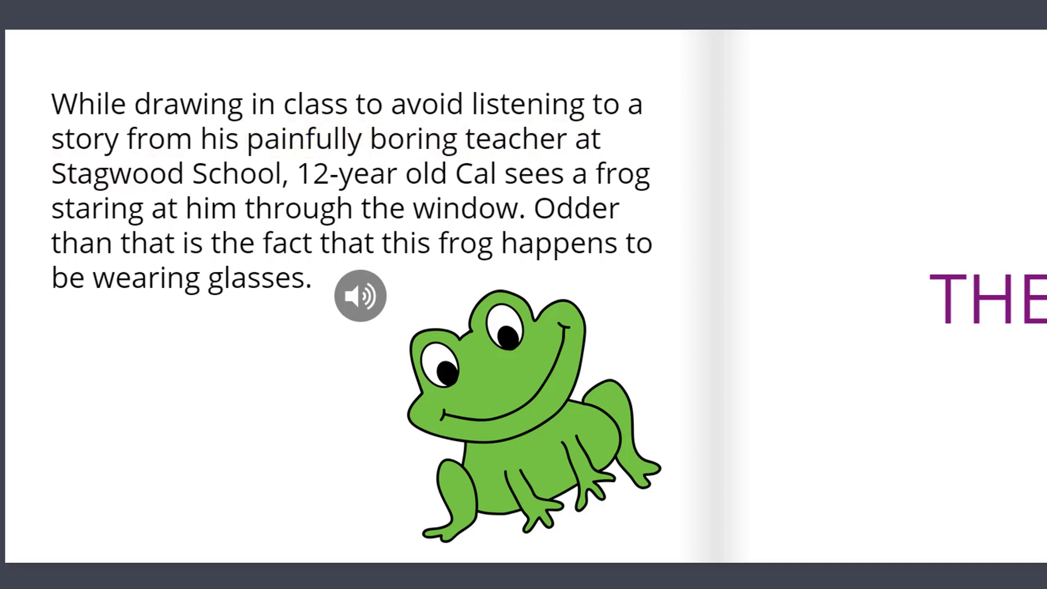
left_click(570, 556)
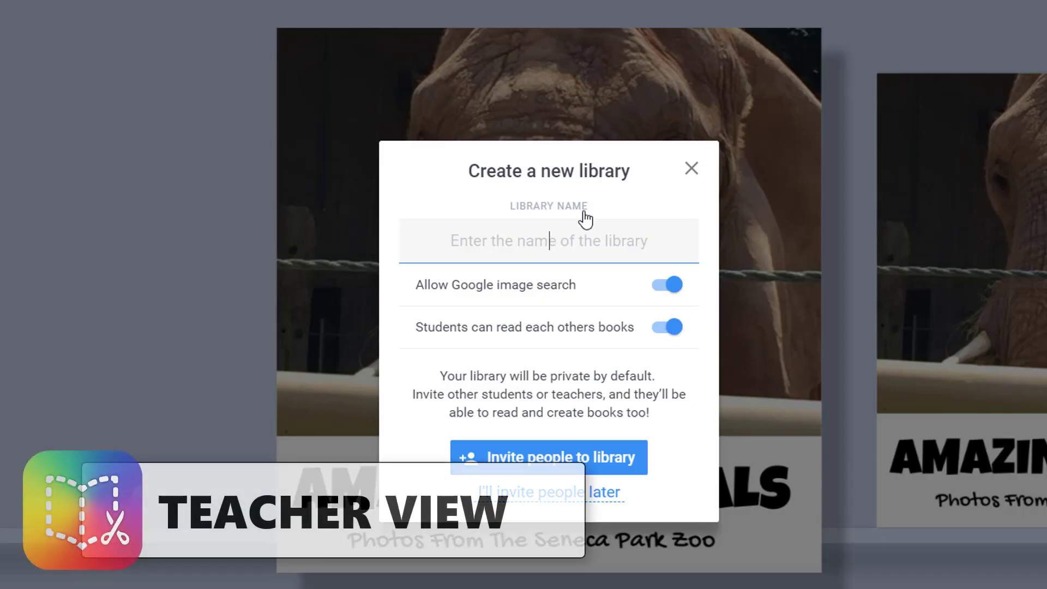
Name the new library 'English 7', show its invite code, then choose student sign-in.
type("English 7")
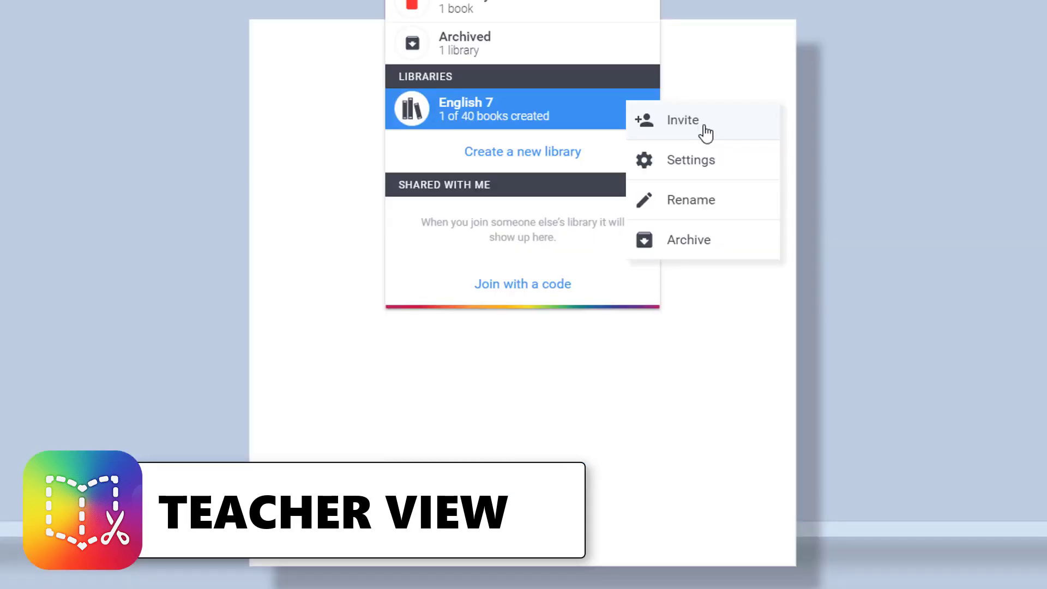
left_click(703, 123)
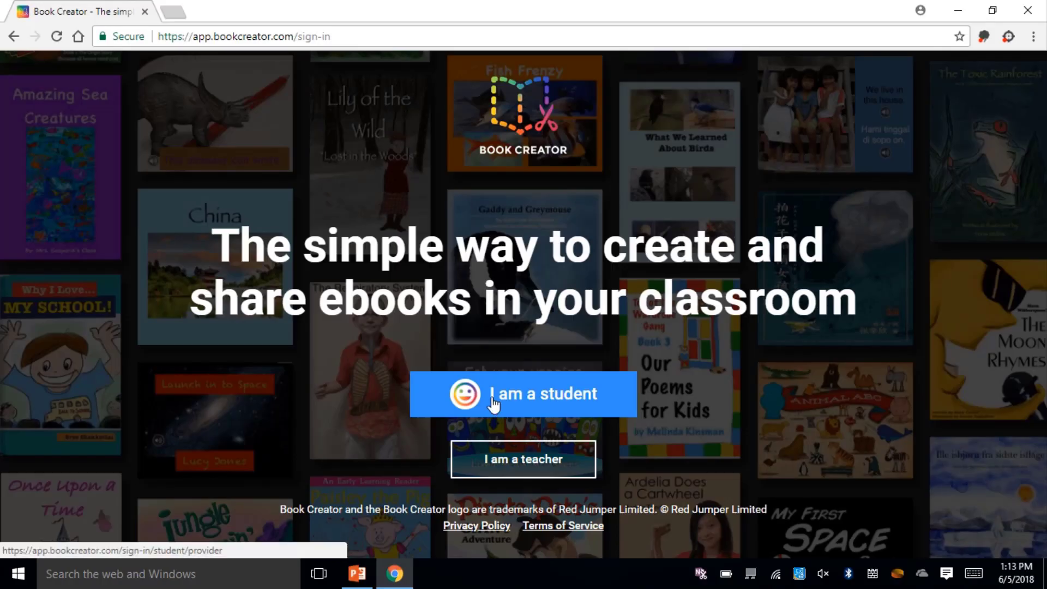
left_click(493, 404)
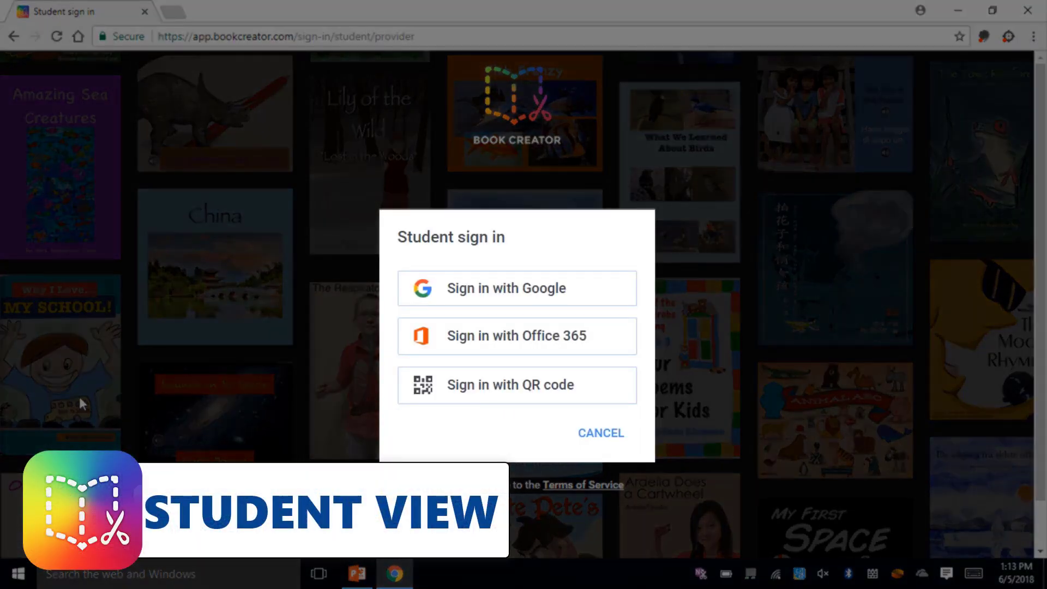
Sign in with an Office 365 account and join the teacher's library with its code.
left_click(586, 330)
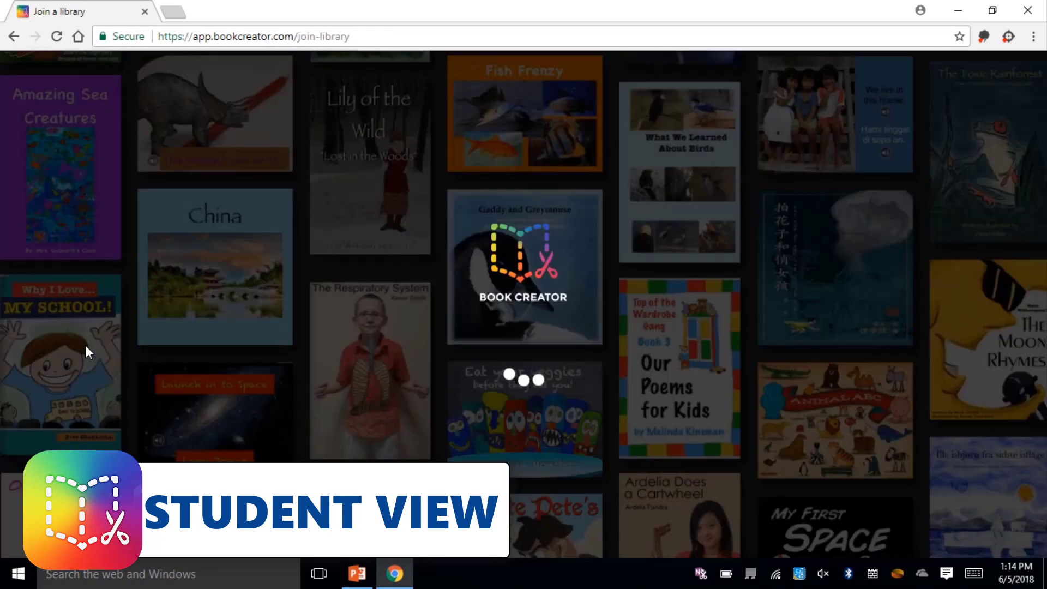
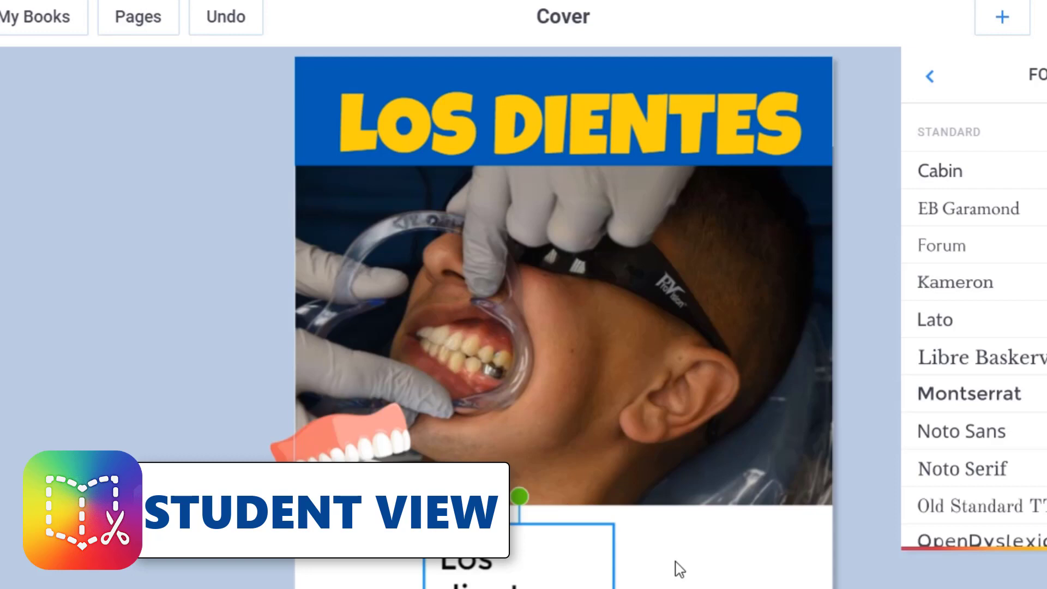
left_click(594, 564)
Move the LA BOCA caption box up over the photo, widen it, and make its text yellow.
left_click_drag(605, 559, 605, 433)
left_click_drag(614, 500, 744, 500)
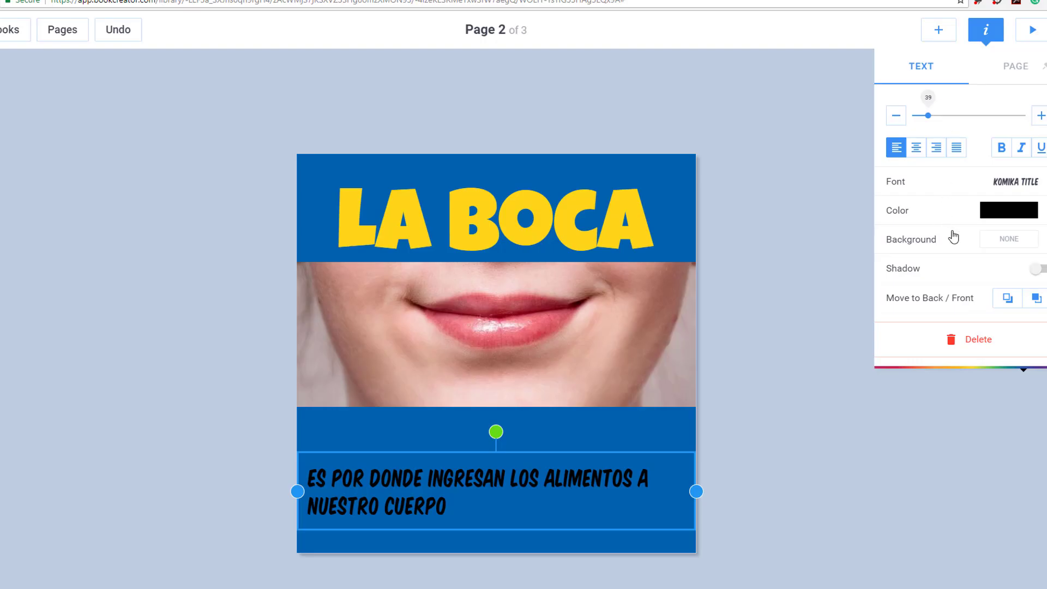
left_click(990, 212)
left_click(992, 161)
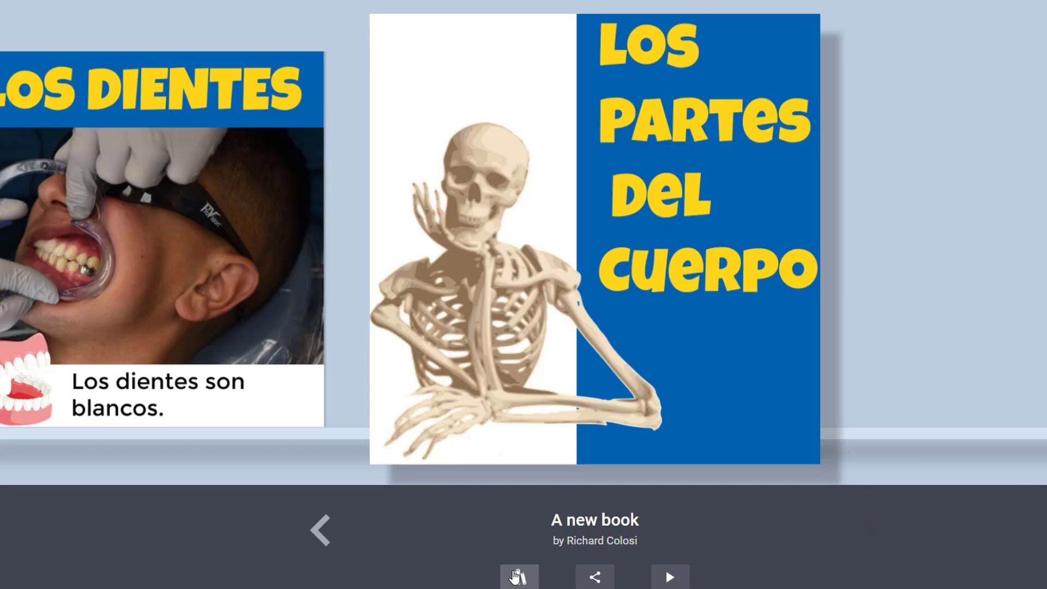
left_click(518, 576)
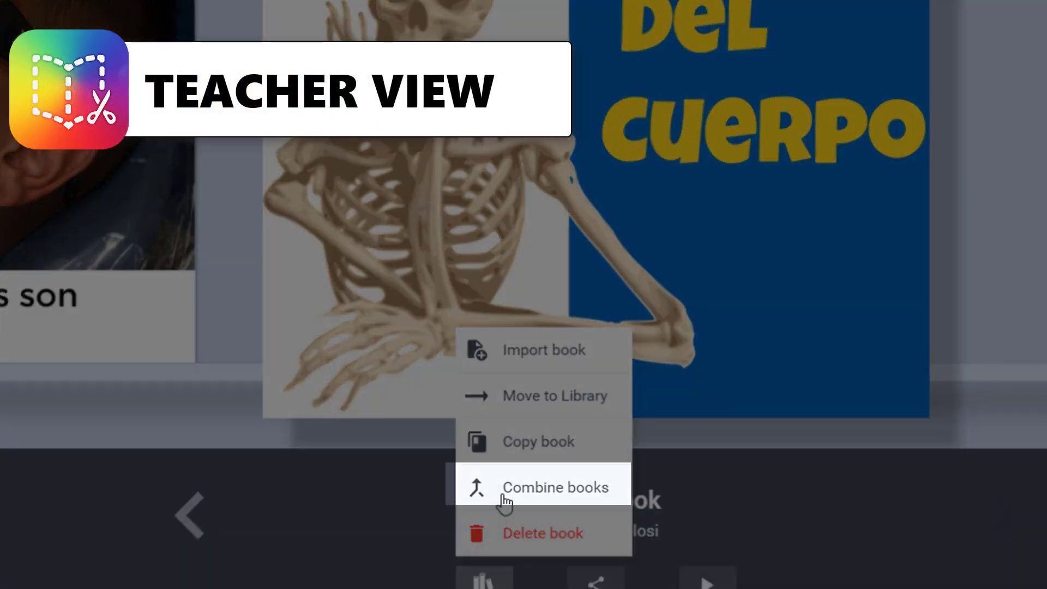
Combine two selected books into a new book titled 'Los Partes Del Cuerpo' and view its next page.
left_click(506, 504)
left_click(548, 180)
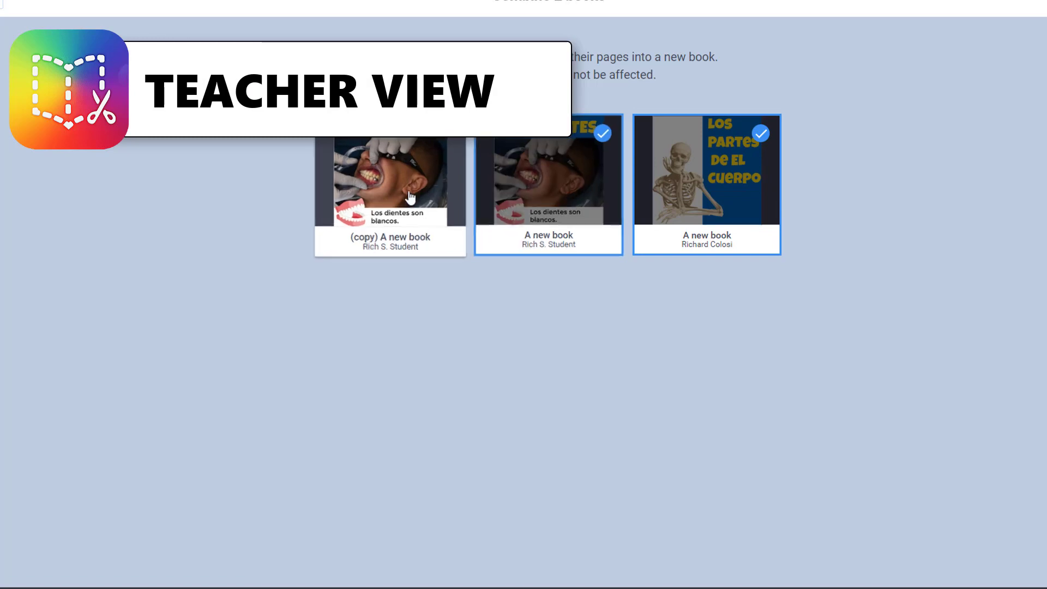
left_click(404, 198)
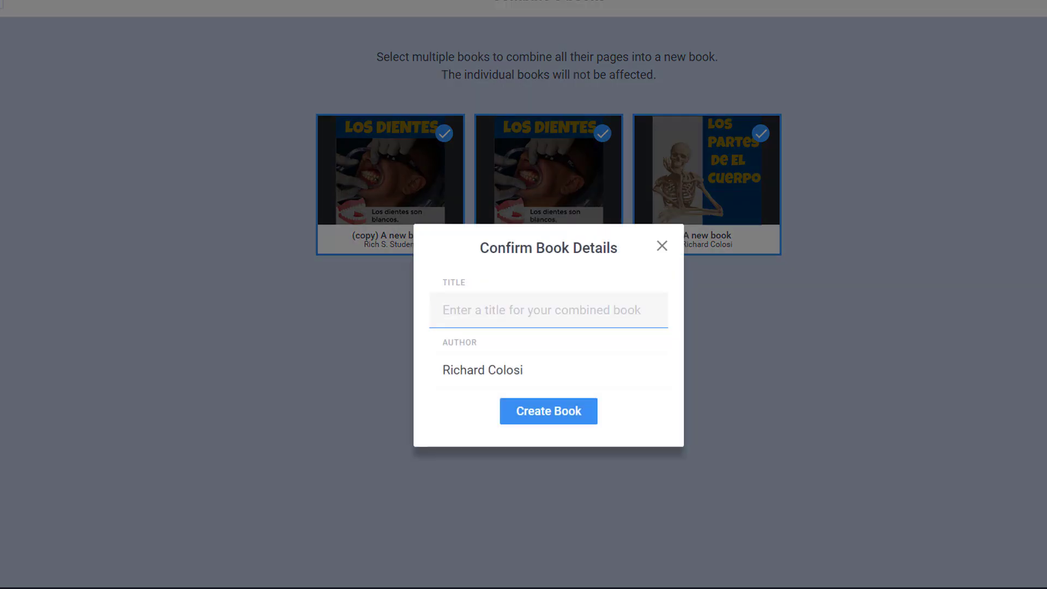
type("Los Partes Del Cuerpo")
left_click(575, 413)
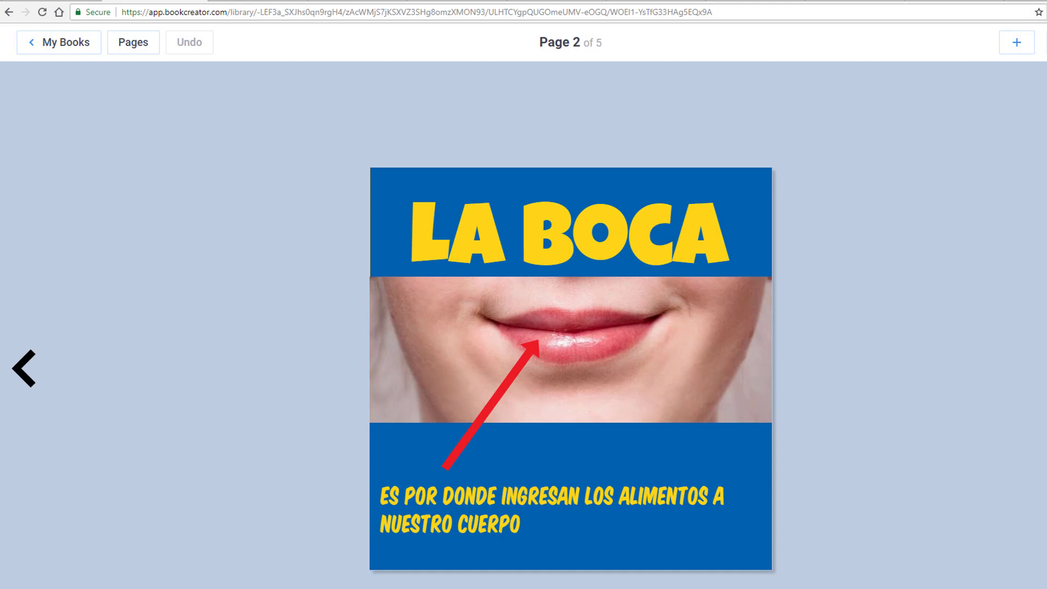
key("Right")
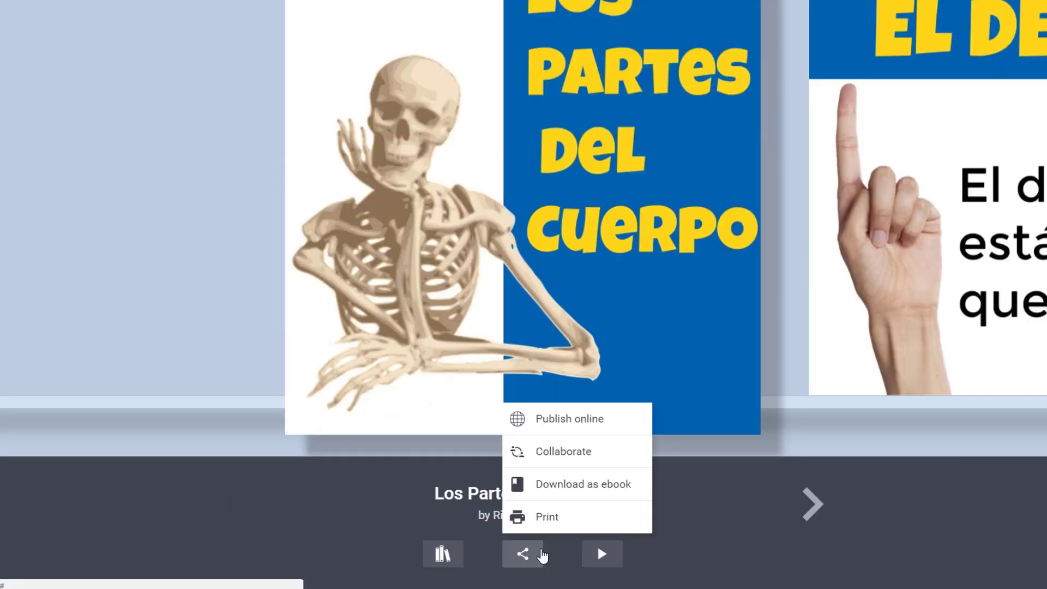
Publish 'Los Partes Del Cuerpo' online, adjust the giraffe image, and move the cover after page 10.
left_click(552, 421)
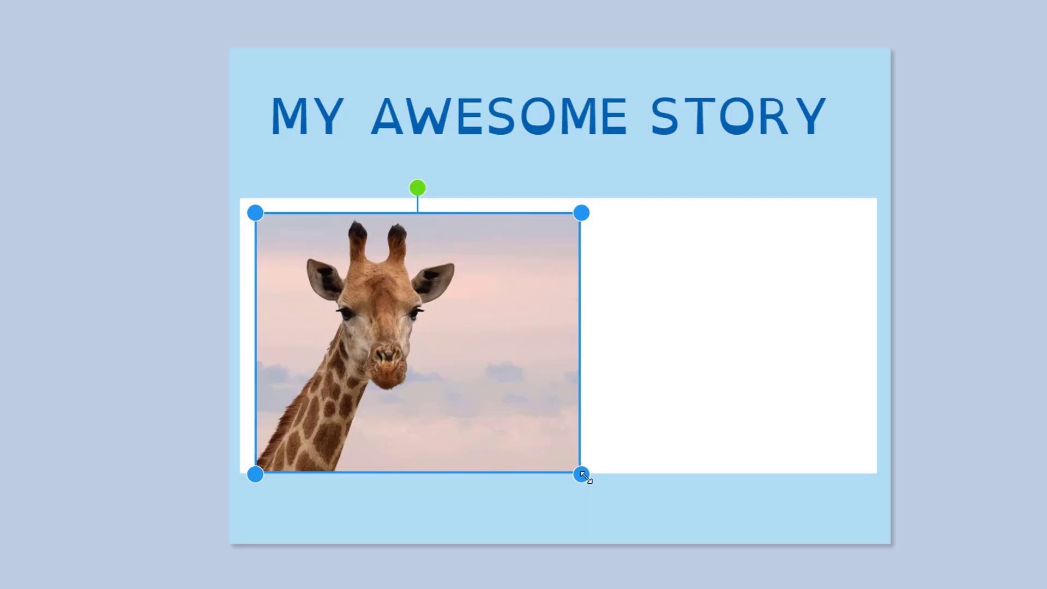
left_click_drag(584, 477, 572, 465)
left_click_drag(486, 395, 479, 391)
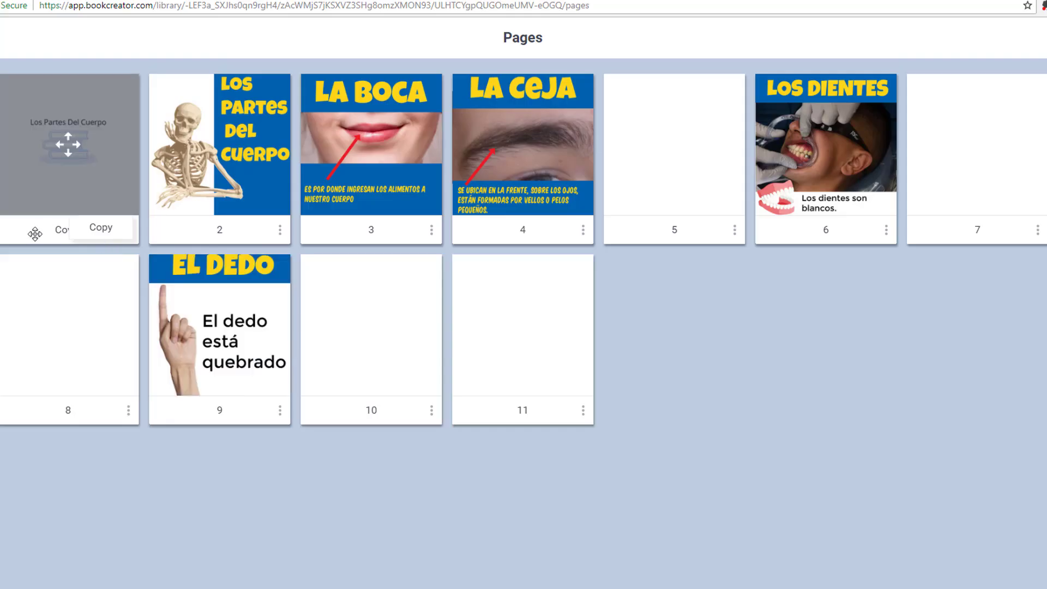
left_click_drag(51, 183, 372, 383)
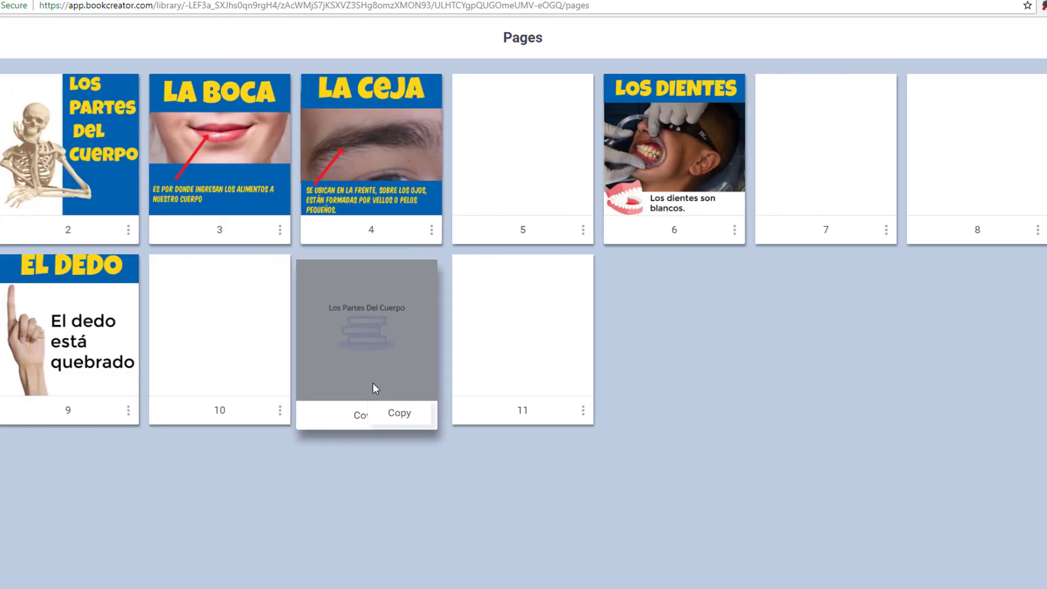